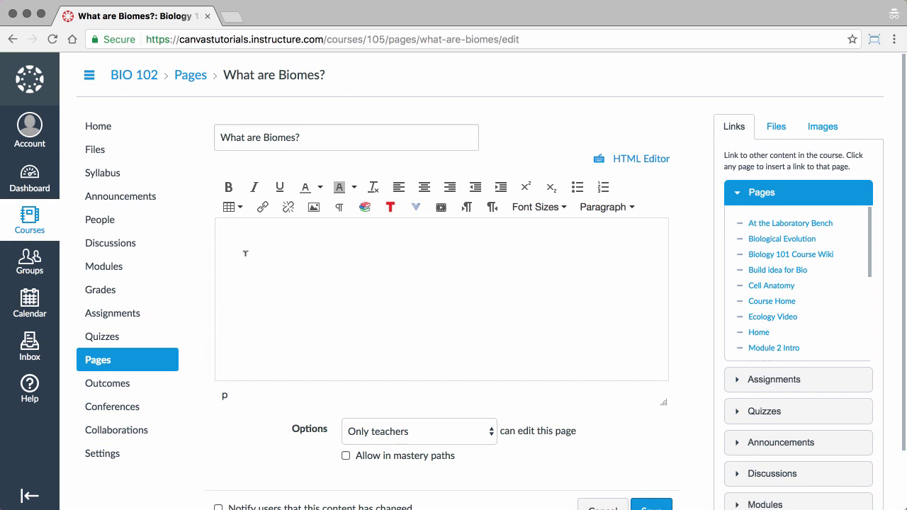
# Paste the biome text into the page body and format 'Introduction to Biomes' as Header 2
pyautogui.click(259, 231)
pyautogui.press('super+v')
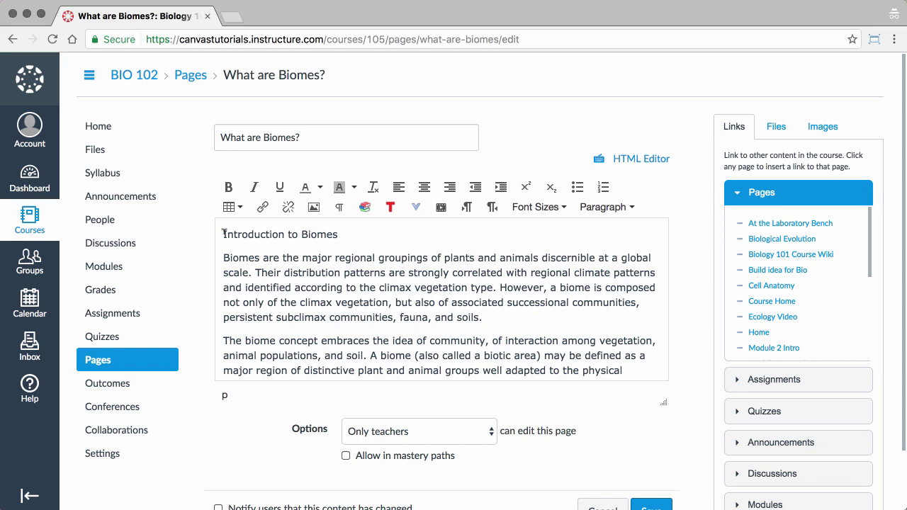
pyautogui.moveTo(223, 234); pyautogui.dragTo(342, 226)
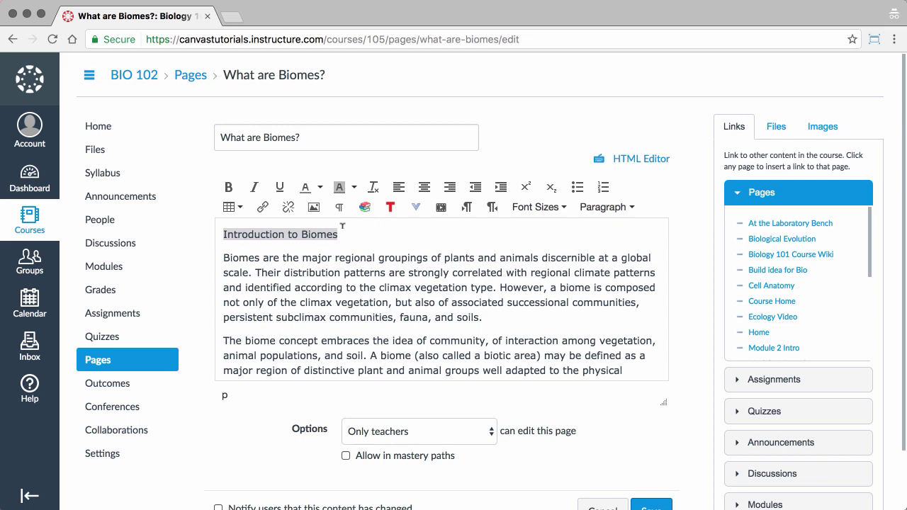
pyautogui.click(613, 208)
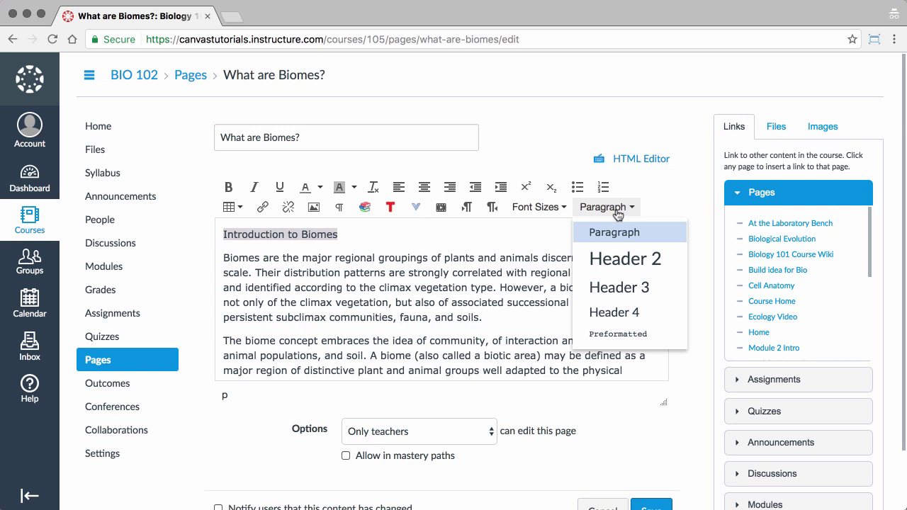
pyautogui.click(629, 261)
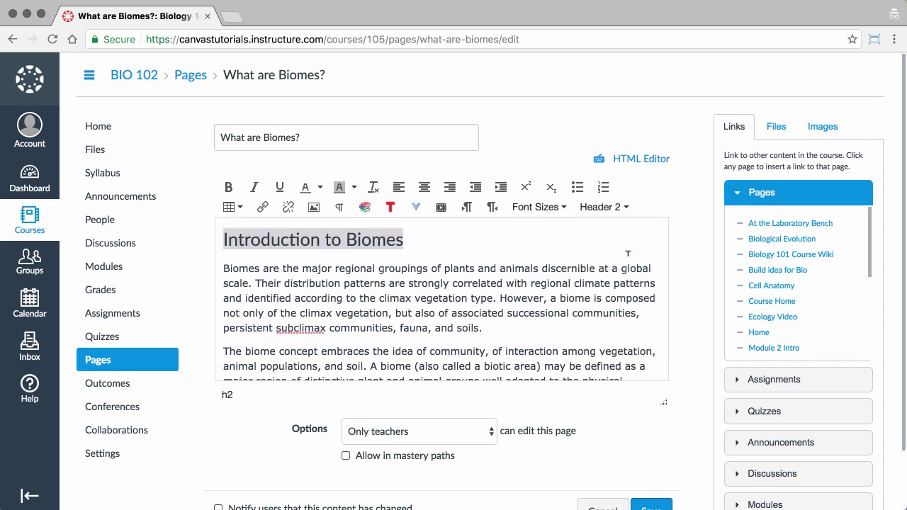
pyautogui.press('Down')
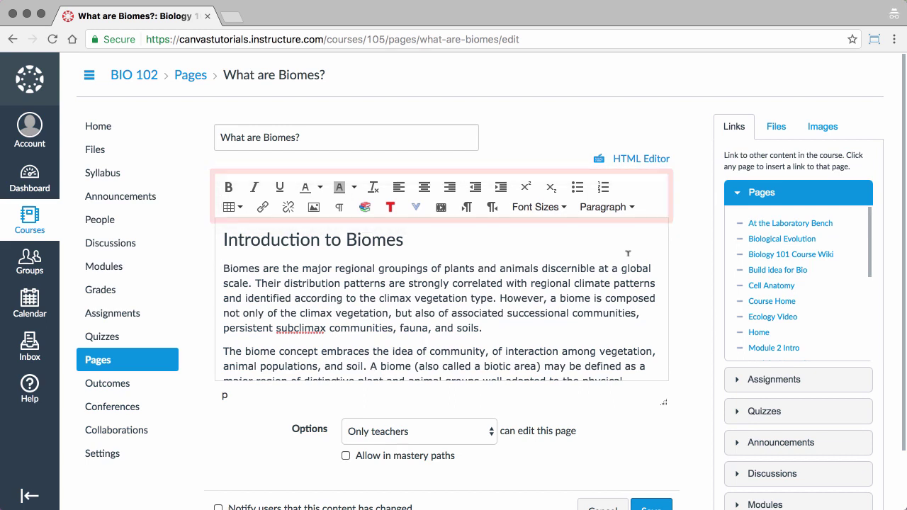
pyautogui.scroll(-10, 627, 253)
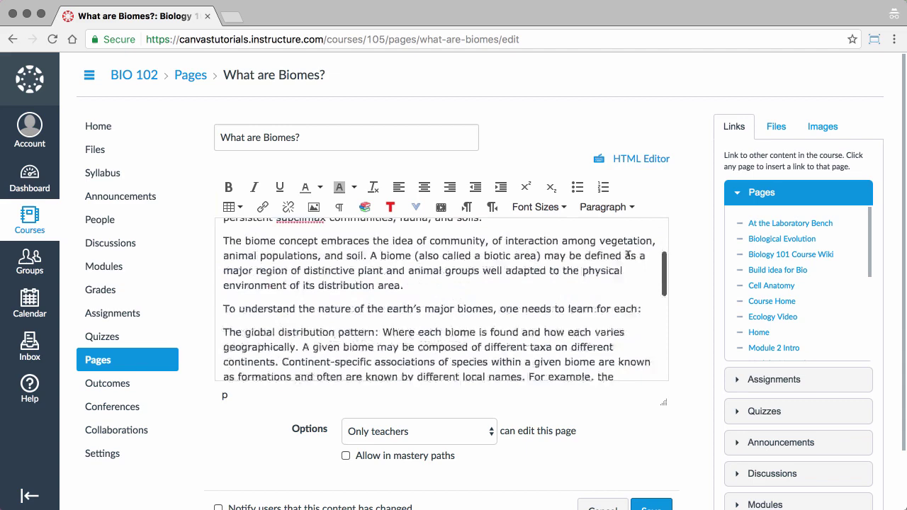
pyautogui.click(332, 296)
pyautogui.press('Return')
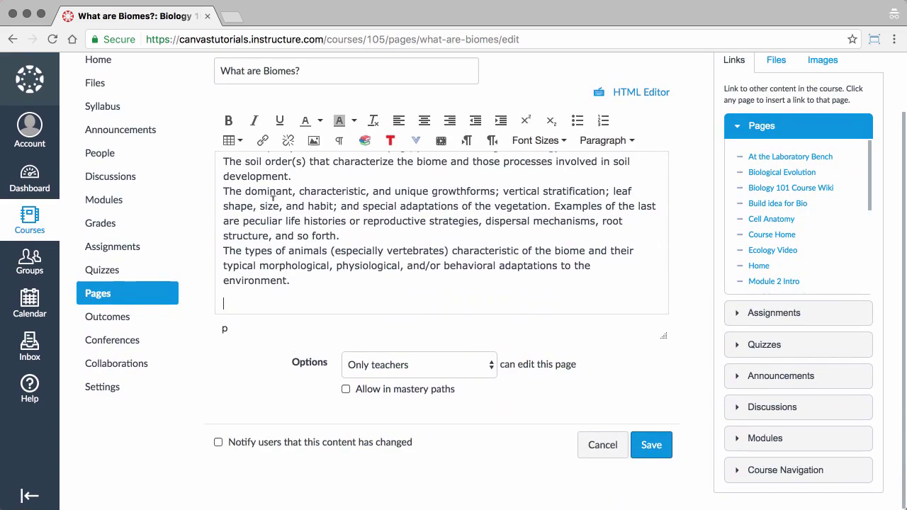
pyautogui.click(240, 143)
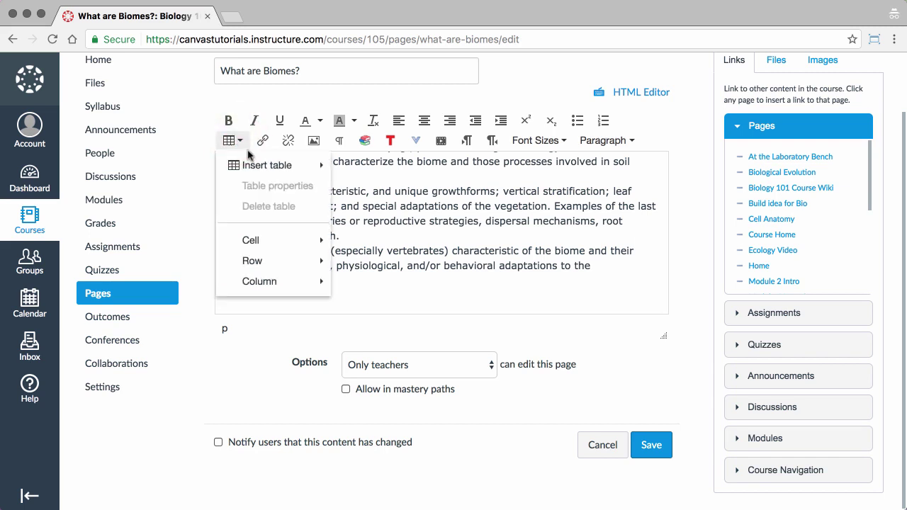
pyautogui.moveTo(281, 169)
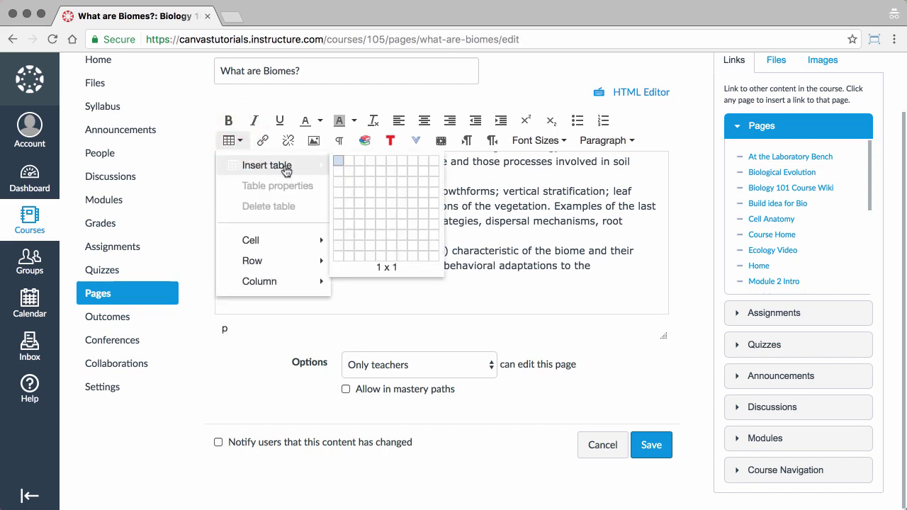
pyautogui.click(349, 175)
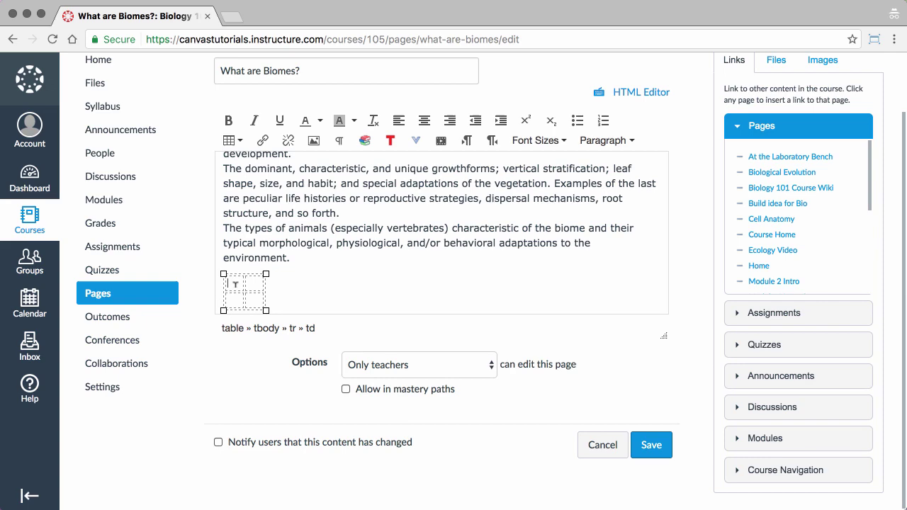
pyautogui.click(238, 143)
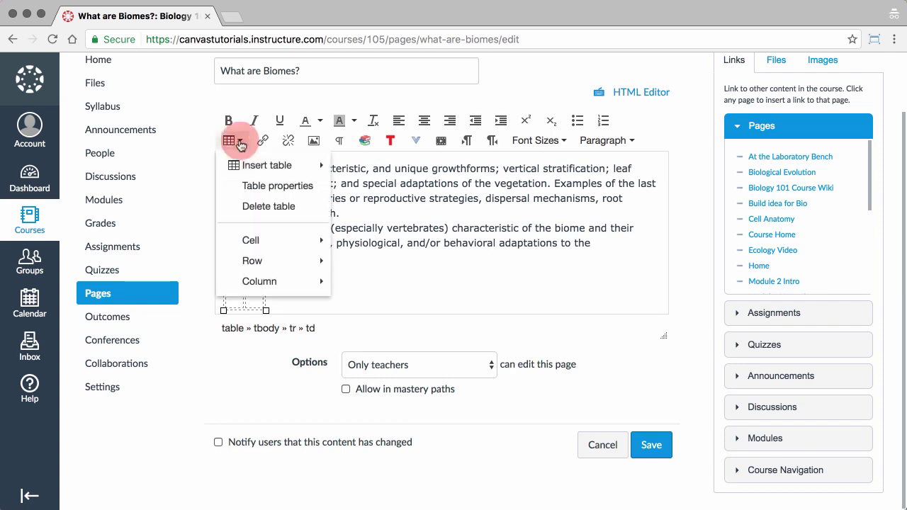
pyautogui.click(277, 186)
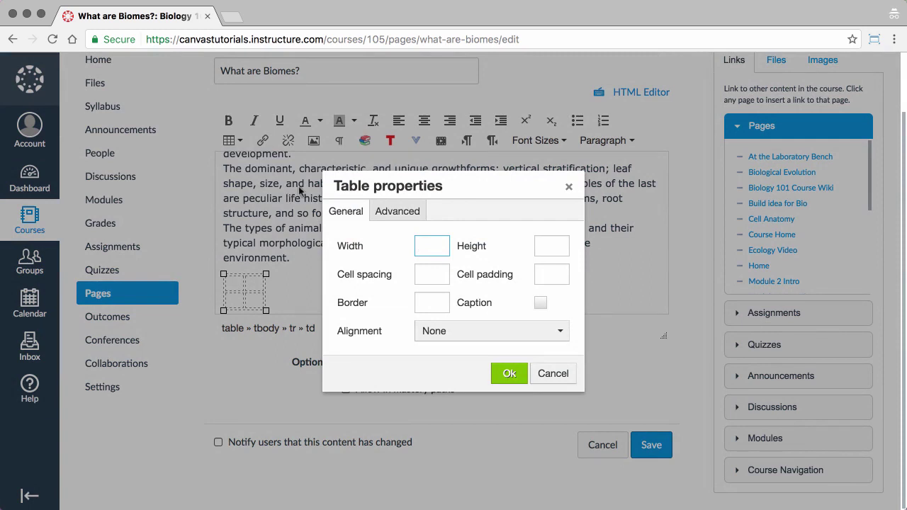
pyautogui.click(393, 216)
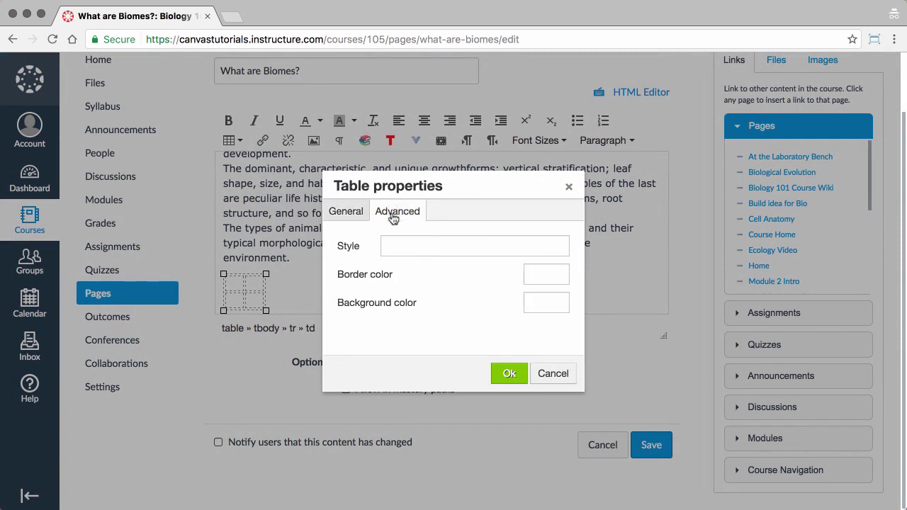
pyautogui.click(551, 373)
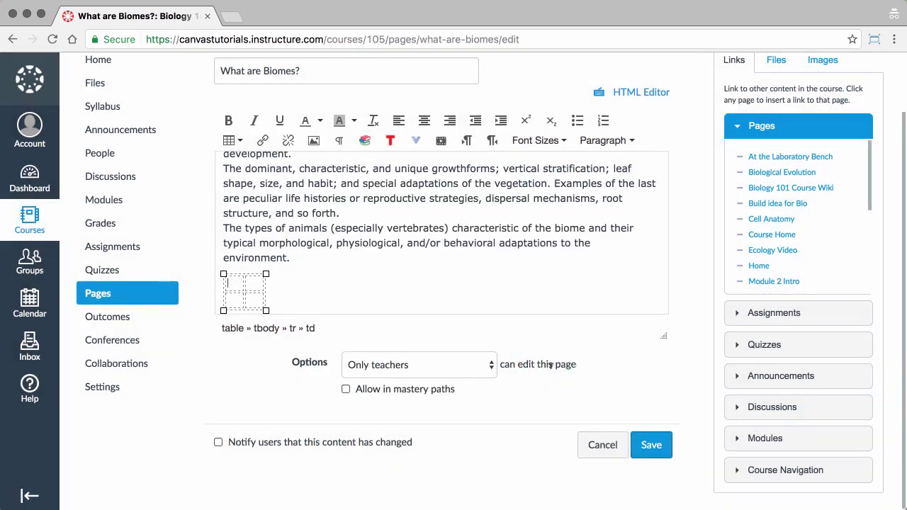
pyautogui.click(234, 140)
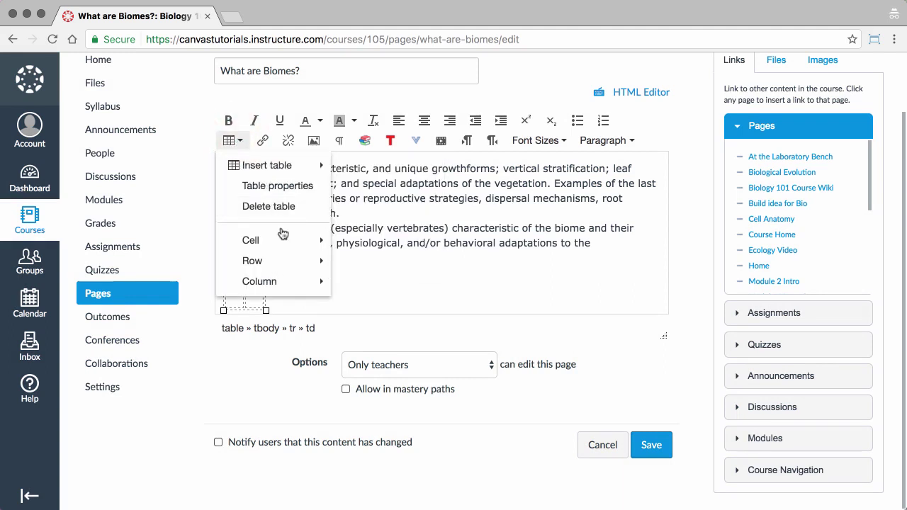
pyautogui.moveTo(285, 243)
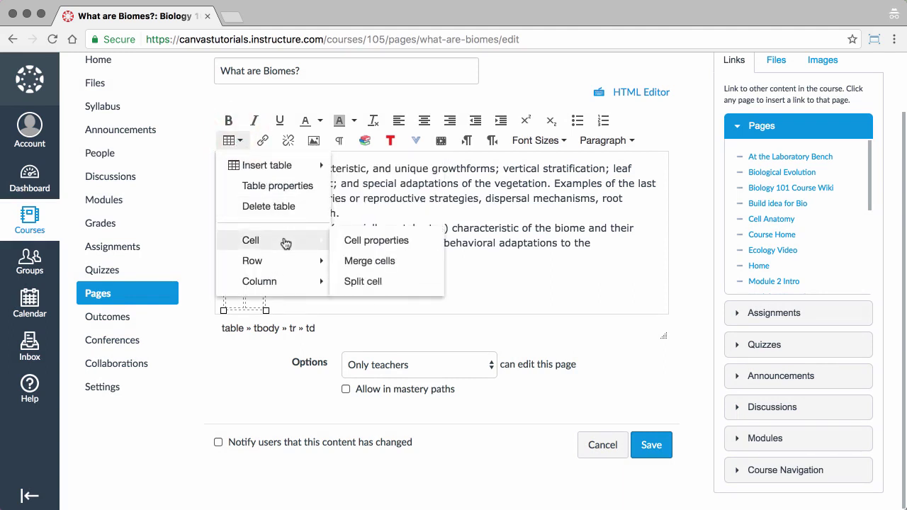
pyautogui.moveTo(285, 263)
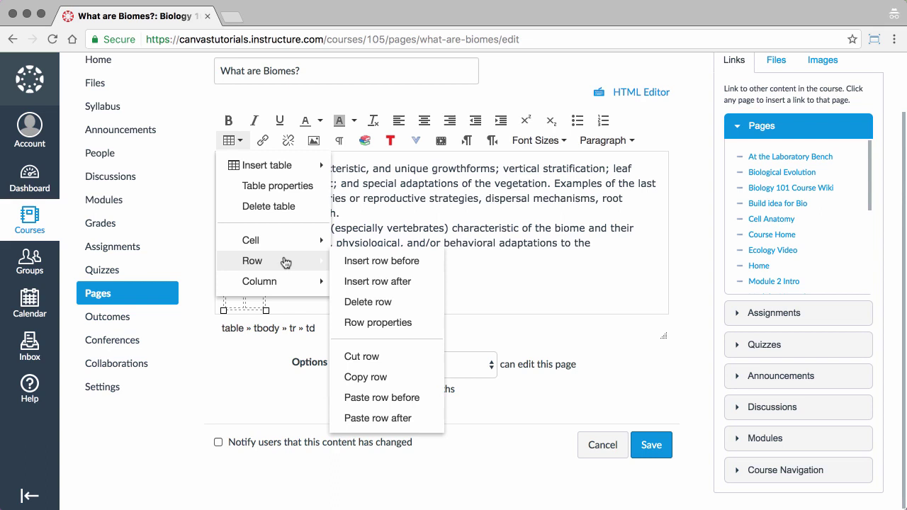
pyautogui.click(282, 303)
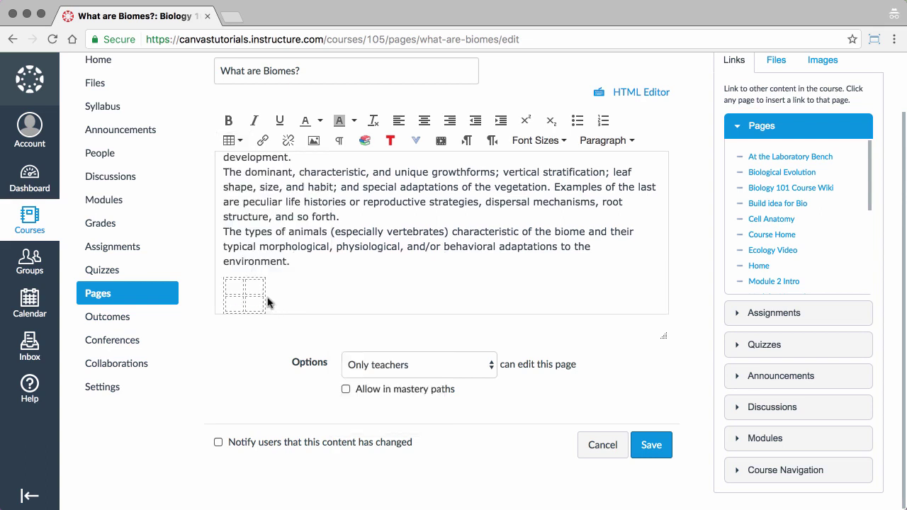
pyautogui.click(256, 284)
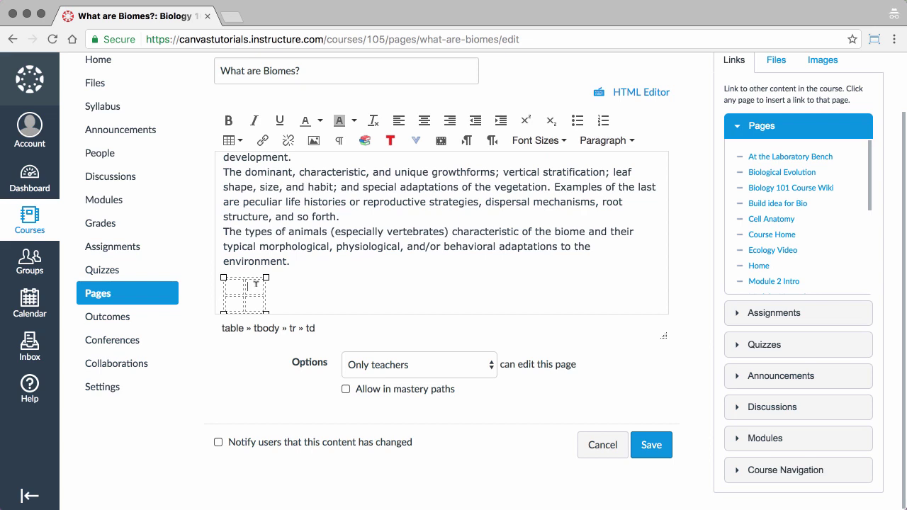
pyautogui.write('Heading')
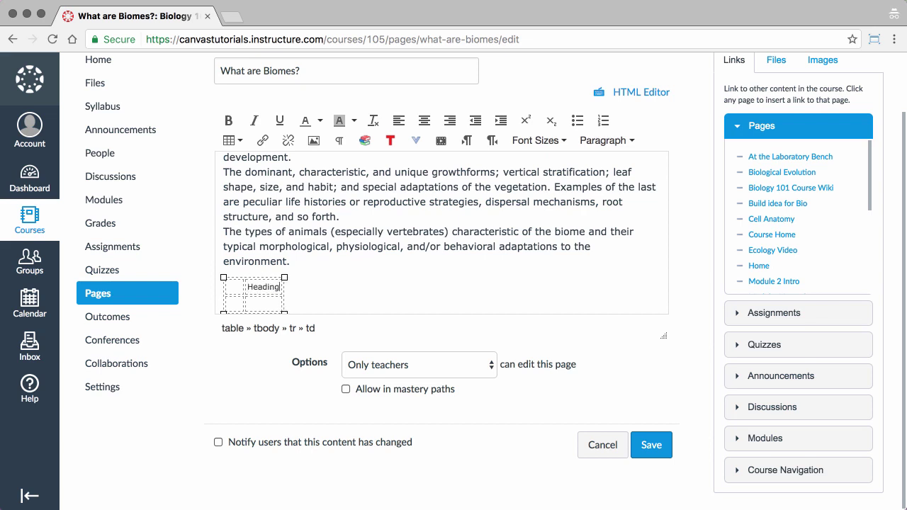
pyautogui.press('Delete')
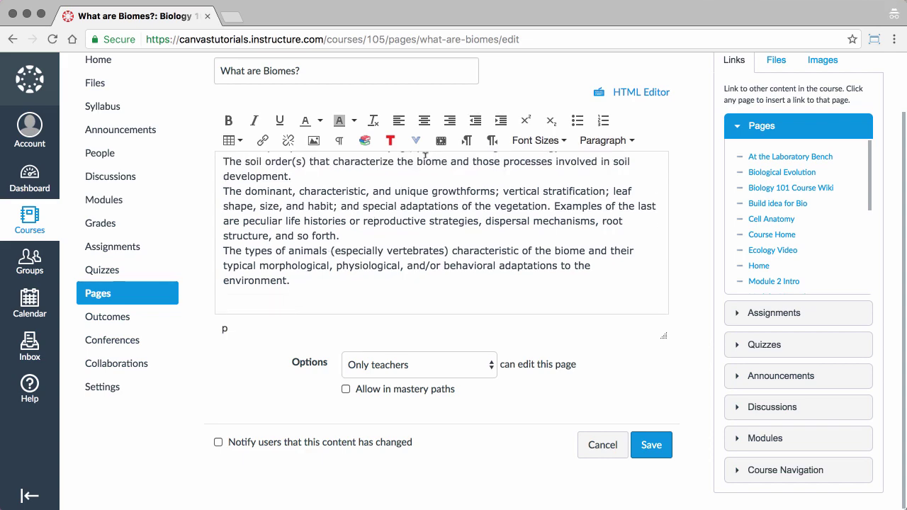
# Try audio-only media recording, then switch to Upload Media and browse the Desktop for a video
pyautogui.click(442, 141)
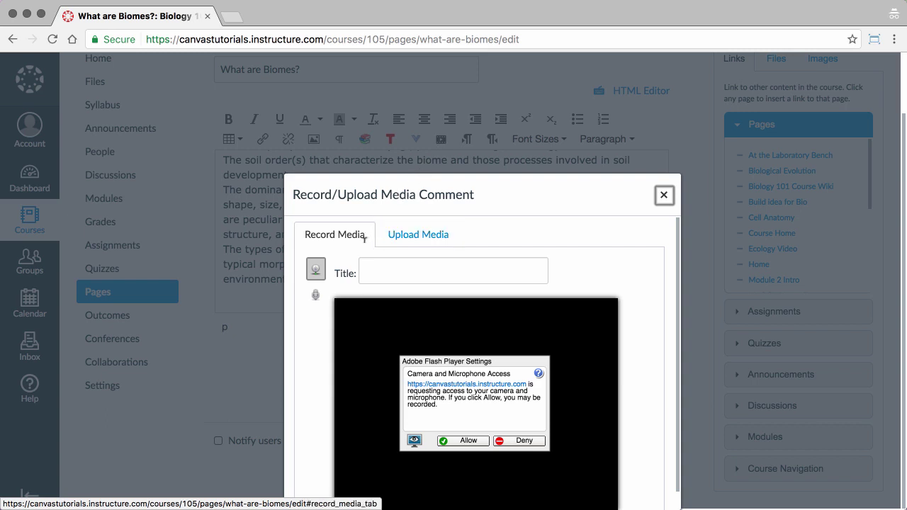
pyautogui.click(404, 238)
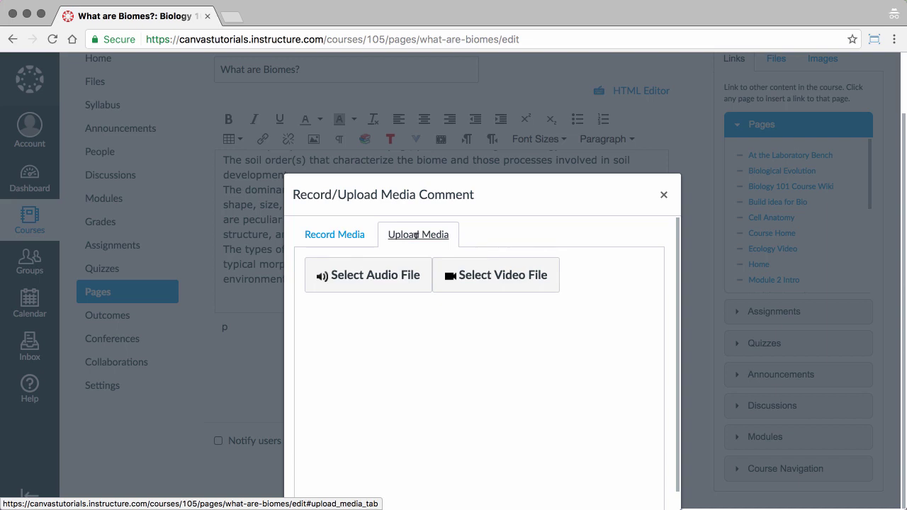
pyautogui.click(368, 240)
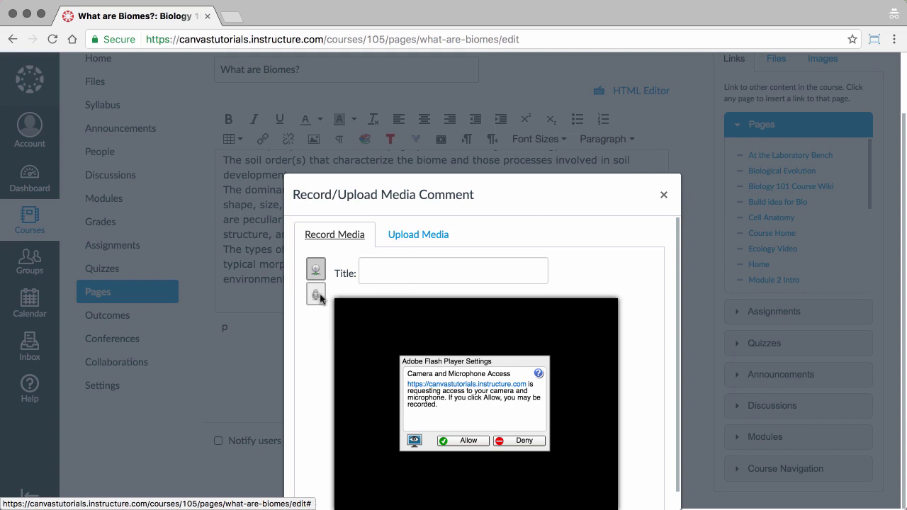
pyautogui.click(318, 297)
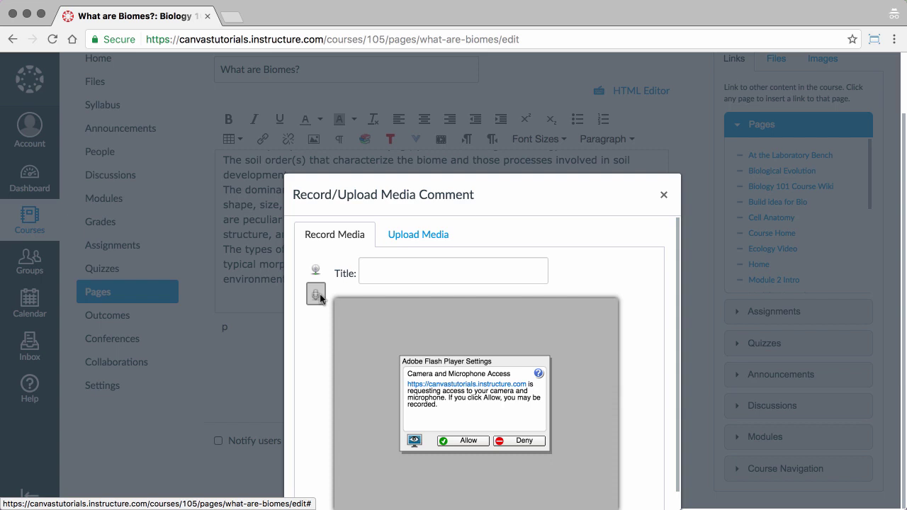
pyautogui.click(425, 236)
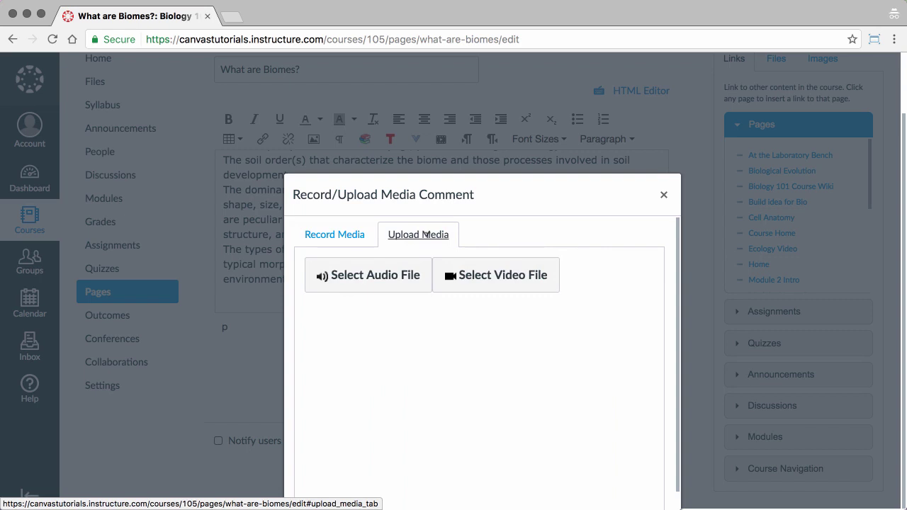
pyautogui.click(470, 287)
pyautogui.click(284, 118)
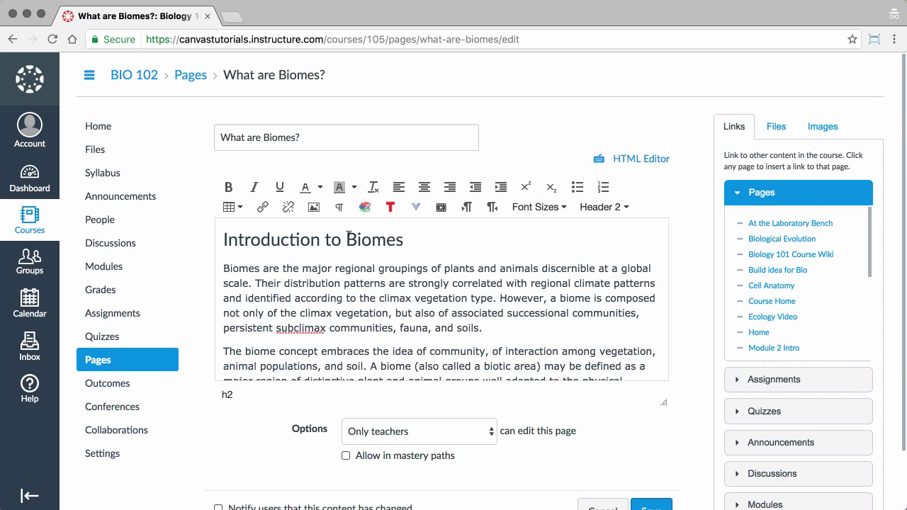
# Link the word 'Biomes' in the heading to the Course Home page
pyautogui.moveTo(347, 239); pyautogui.dragTo(401, 238)
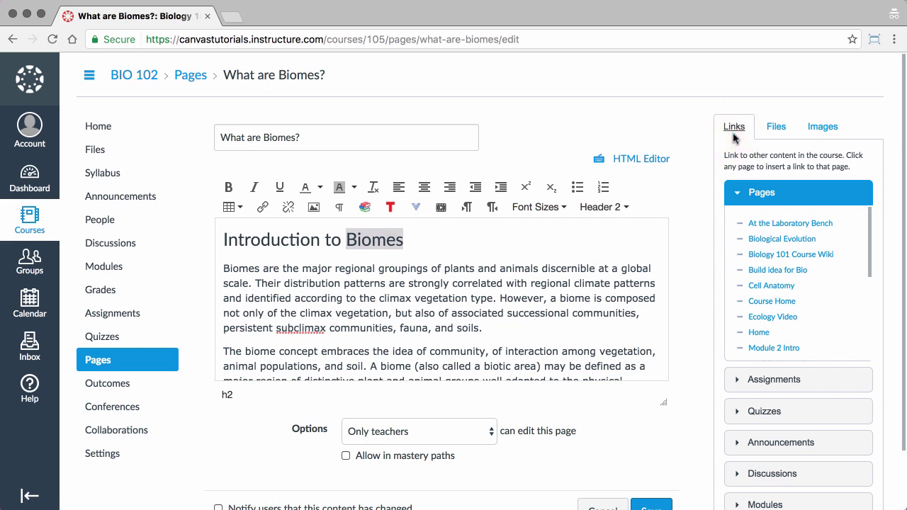
pyautogui.click(757, 302)
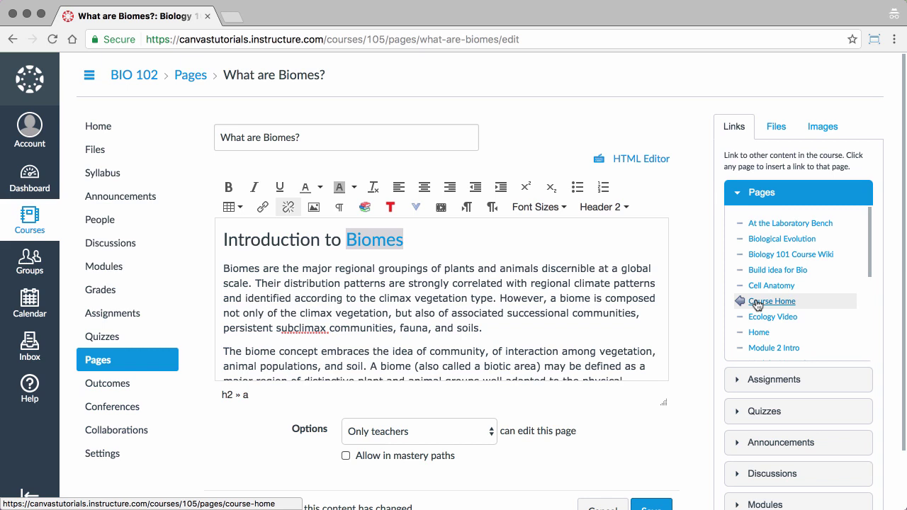
# Insert a Biology.jpg download link, cancel a new file upload, and embed the mole photo
pyautogui.click(784, 131)
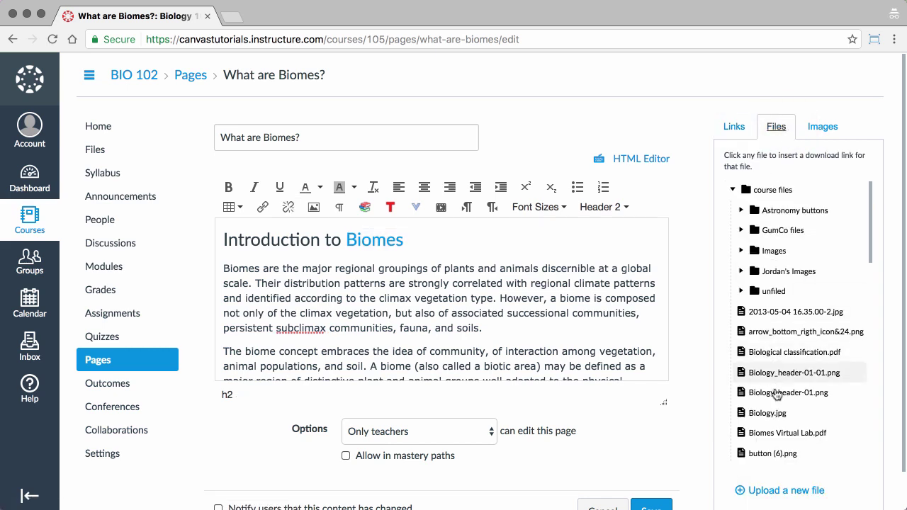
pyautogui.click(781, 416)
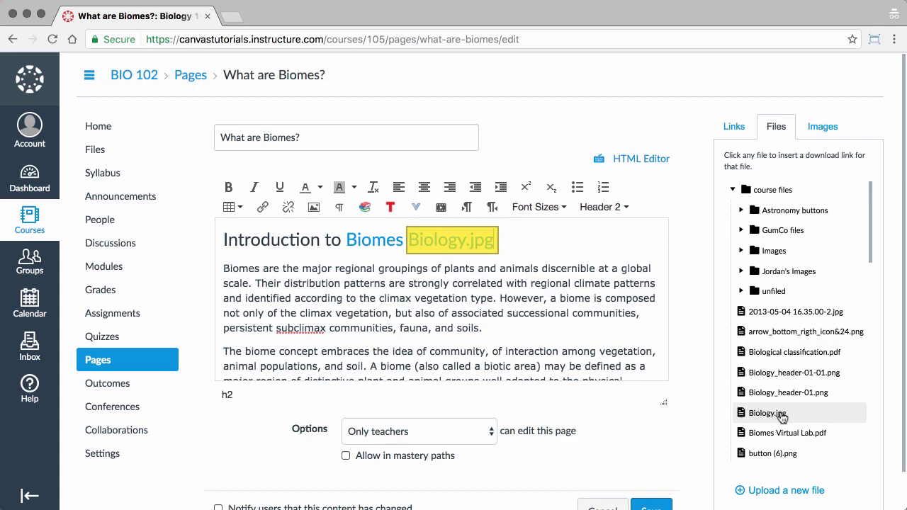
pyautogui.click(785, 490)
pyautogui.scroll(-5, 785, 495)
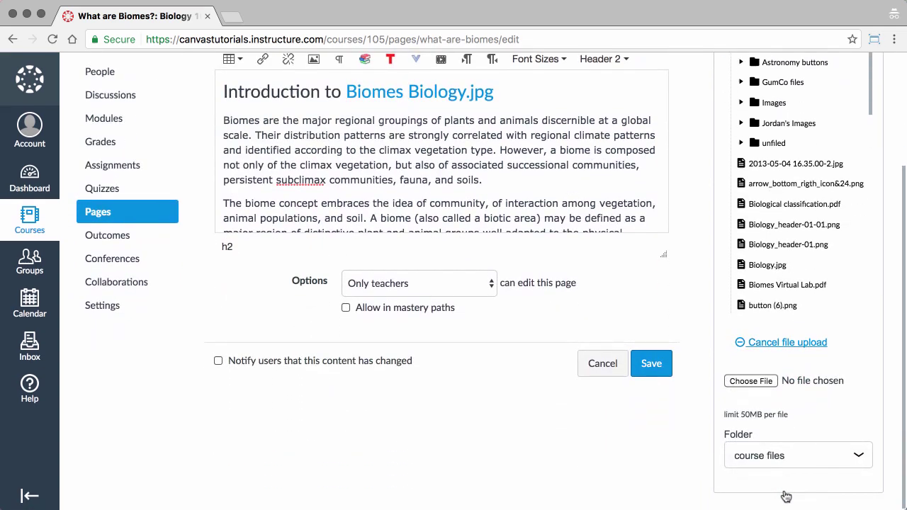
pyautogui.click(783, 343)
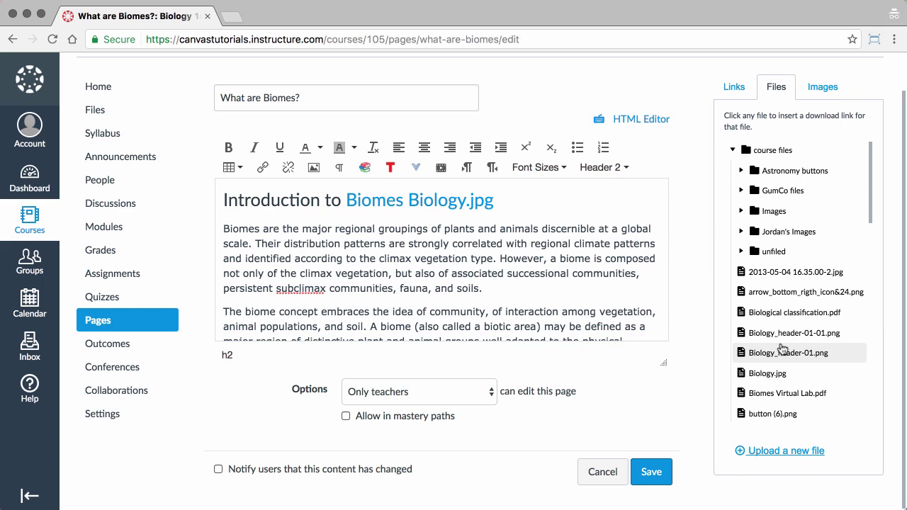
pyautogui.click(823, 91)
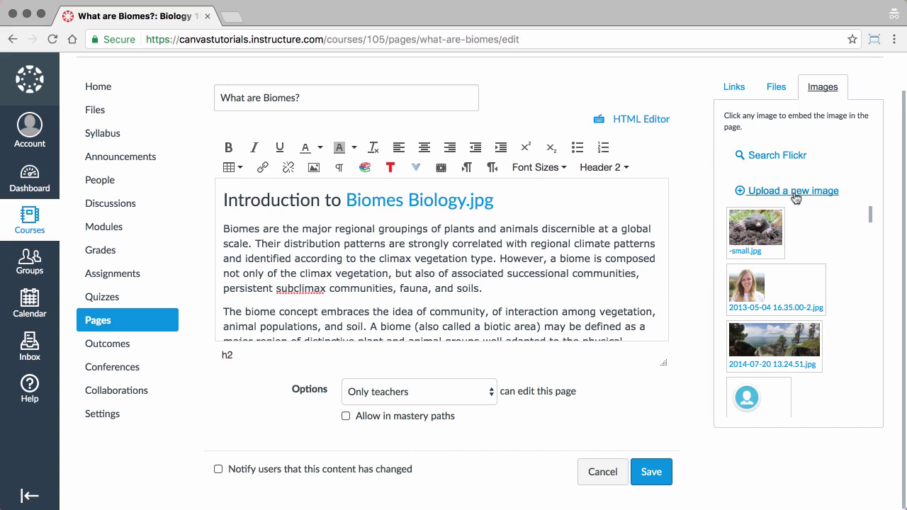
pyautogui.click(764, 237)
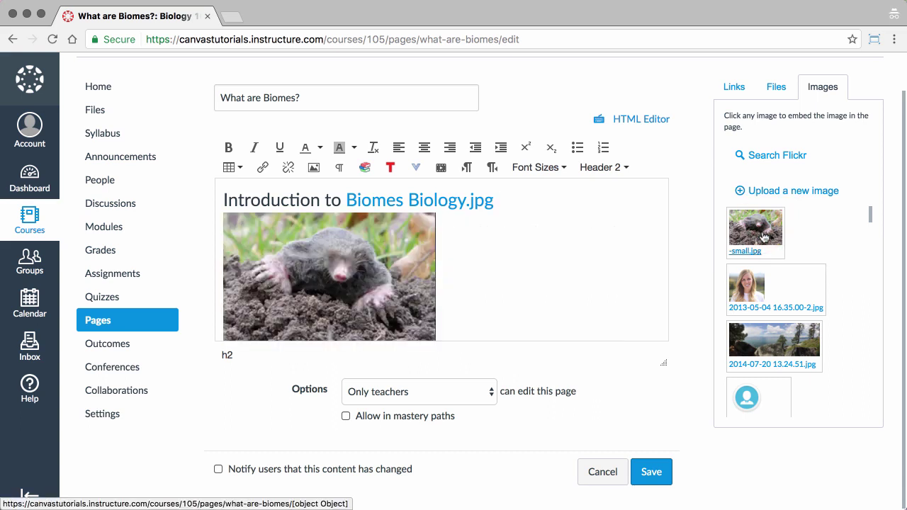